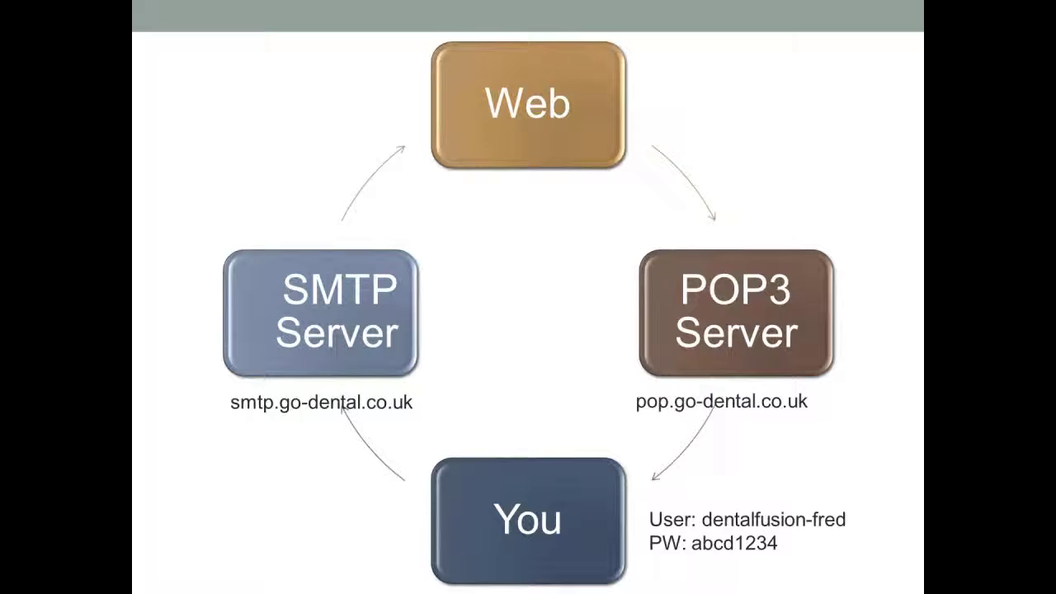
- Advance past the mail server diagram slide to the Thunderbird download prompt
{"action": "key", "text": "Right"}
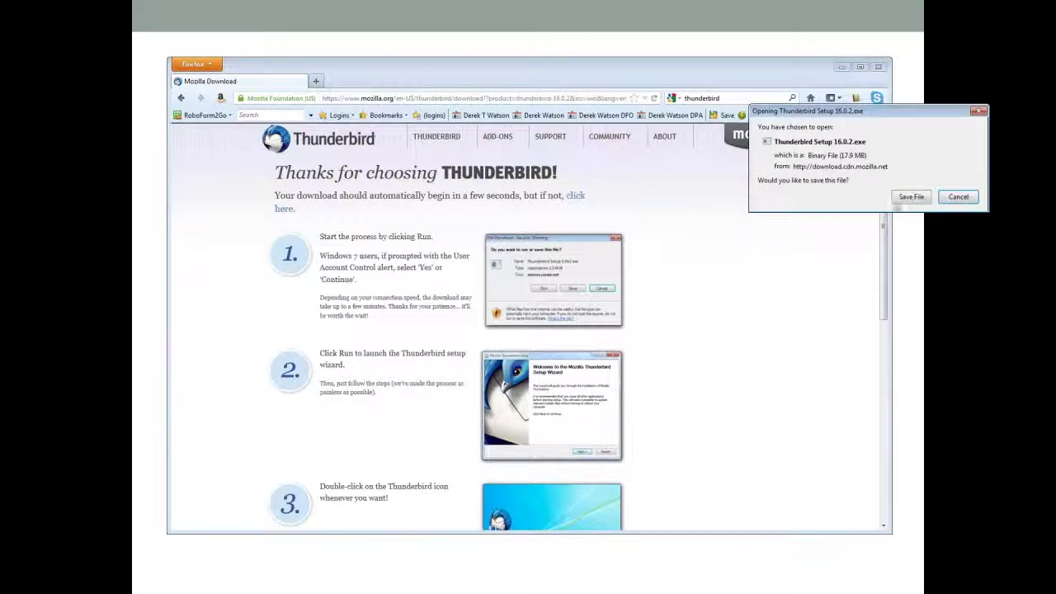
- Save Thunderbird Setup 16.0.2.exe, open it from Downloads, and allow it past the security warning
{"action": "left_click", "coordinate": [911, 198]}
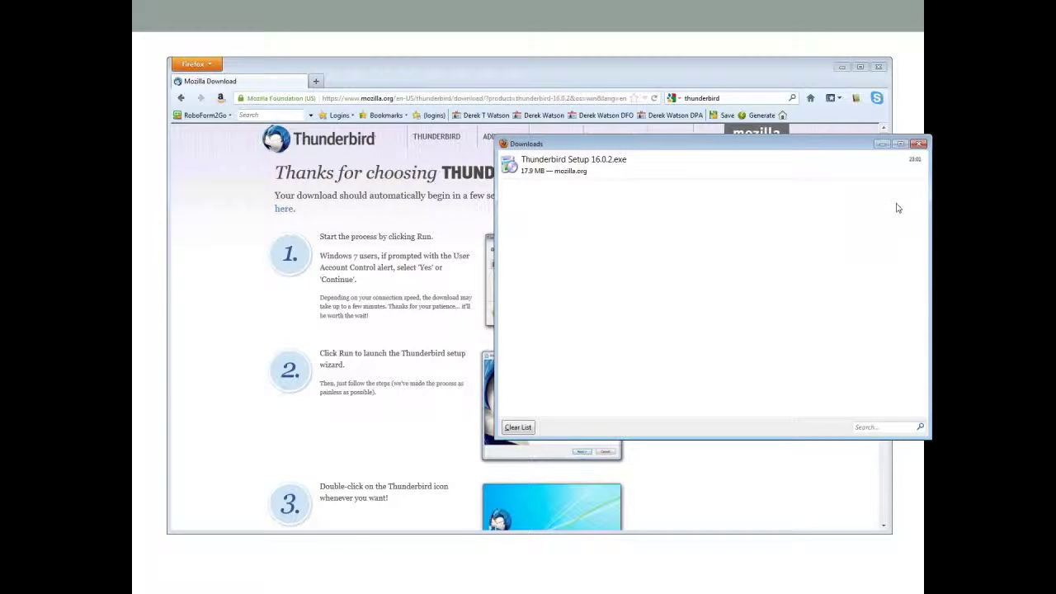
{"action": "left_click", "coordinate": [646, 168]}
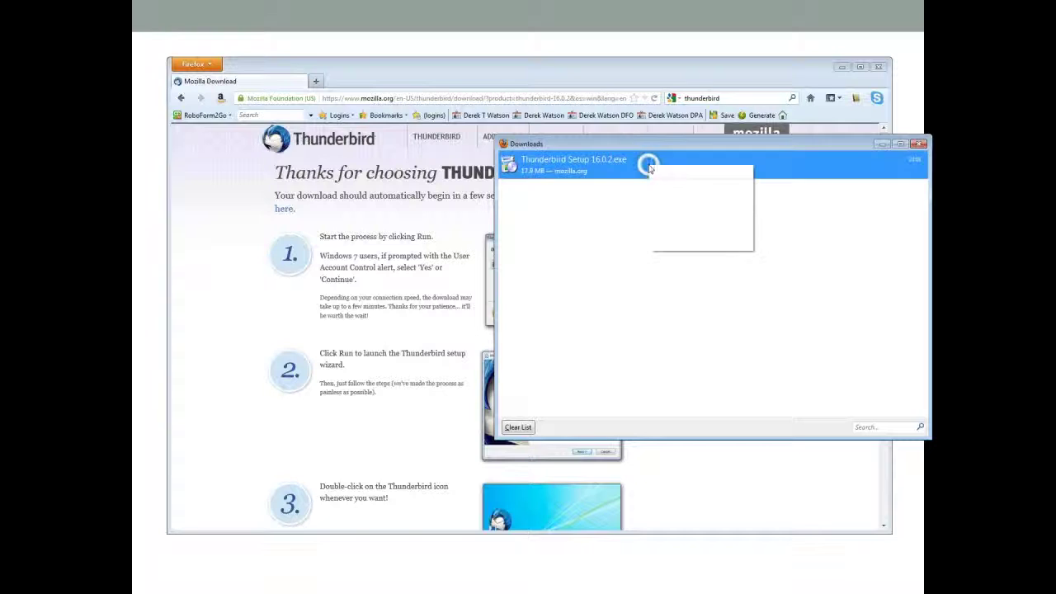
{"action": "right_click", "coordinate": [650, 167]}
{"action": "left_click", "coordinate": [674, 173]}
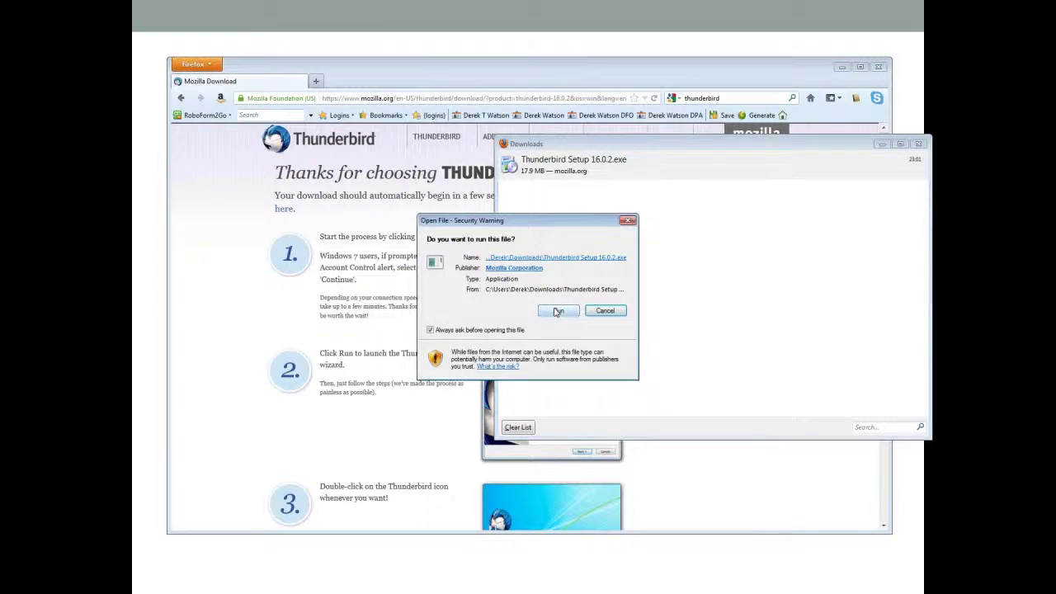
{"action": "left_click", "coordinate": [558, 310]}
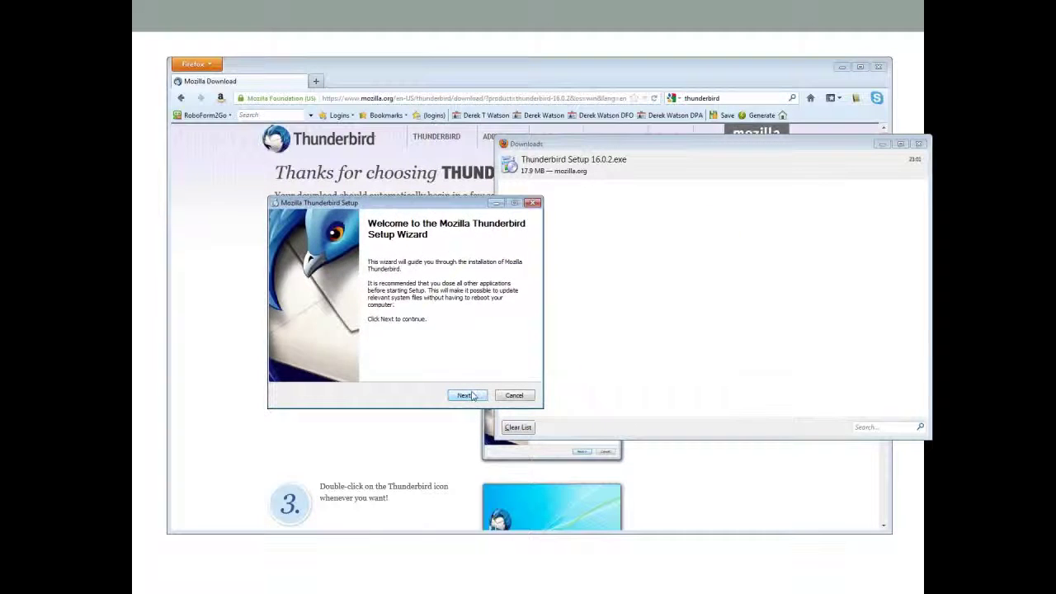
- Run the Thunderbird setup wizard with the Standard setup type through to Finish
{"action": "left_click", "coordinate": [466, 395]}
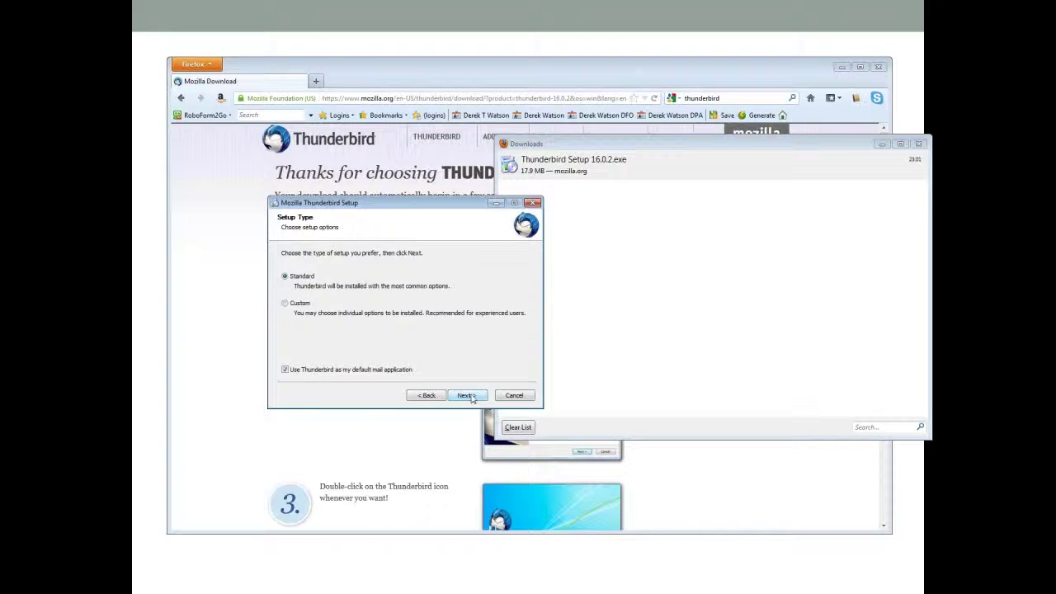
{"action": "left_click", "coordinate": [472, 397]}
{"action": "left_click", "coordinate": [467, 396]}
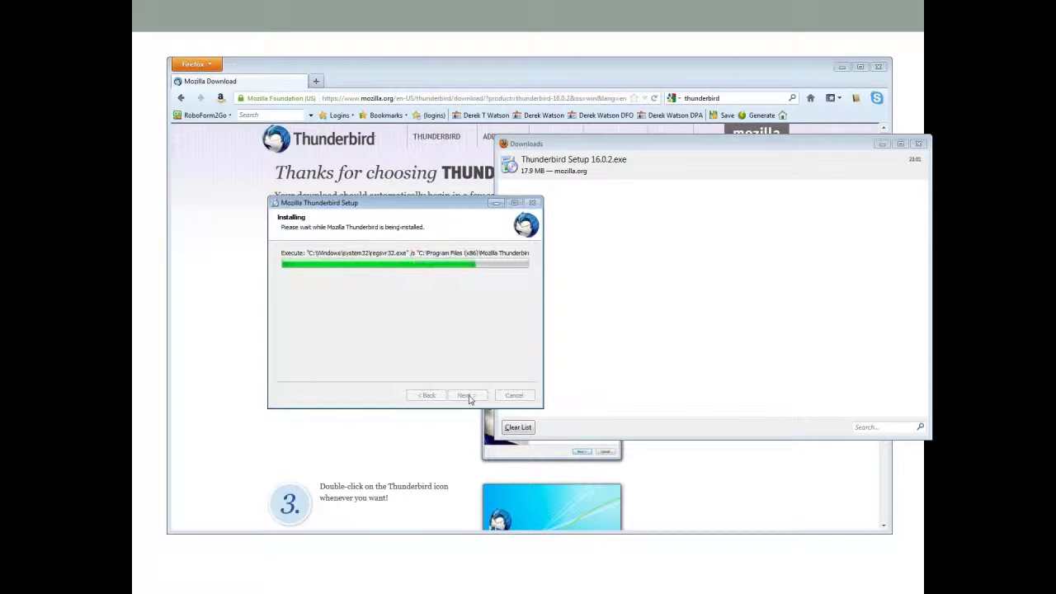
{"action": "left_click", "coordinate": [467, 396]}
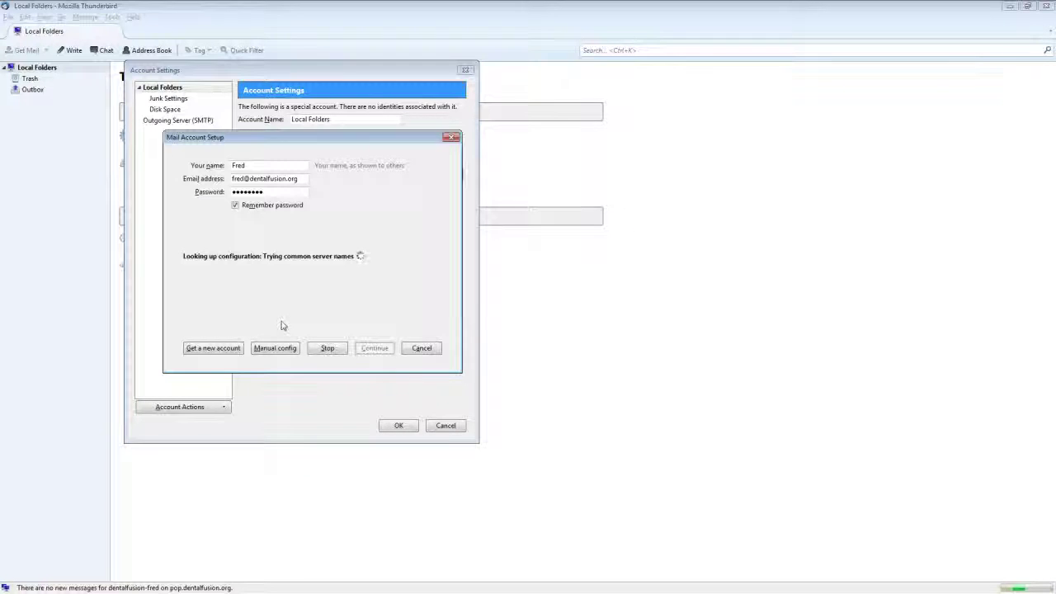
- Switch to manual config and set incoming mail to POP3 on pop.dentalfusion.org with SSL None
{"action": "left_click", "coordinate": [274, 348]}
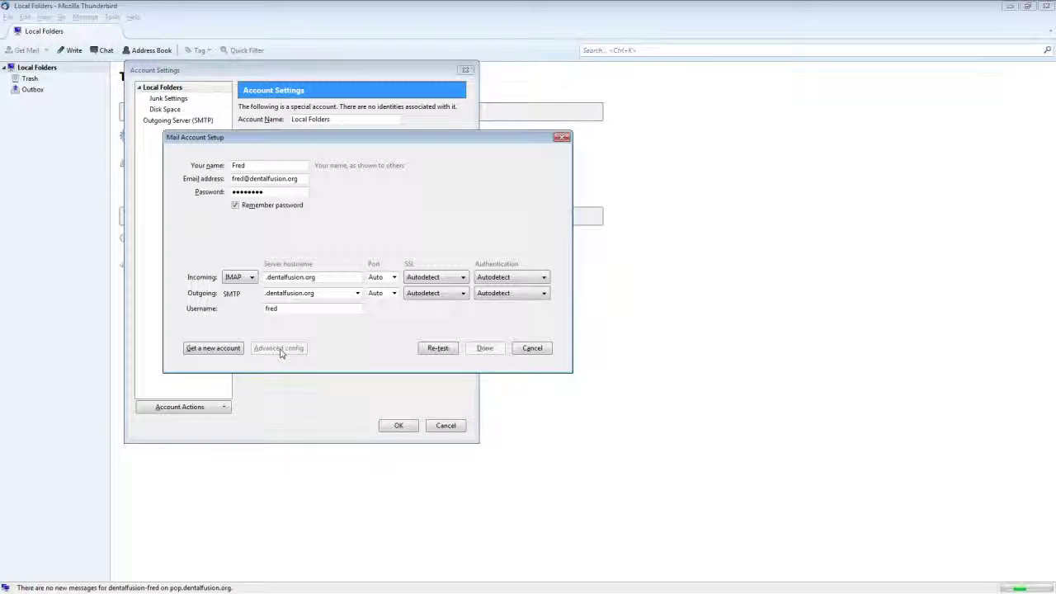
{"action": "left_click", "coordinate": [247, 278]}
{"action": "left_click", "coordinate": [244, 304]}
{"action": "left_click", "coordinate": [269, 277]}
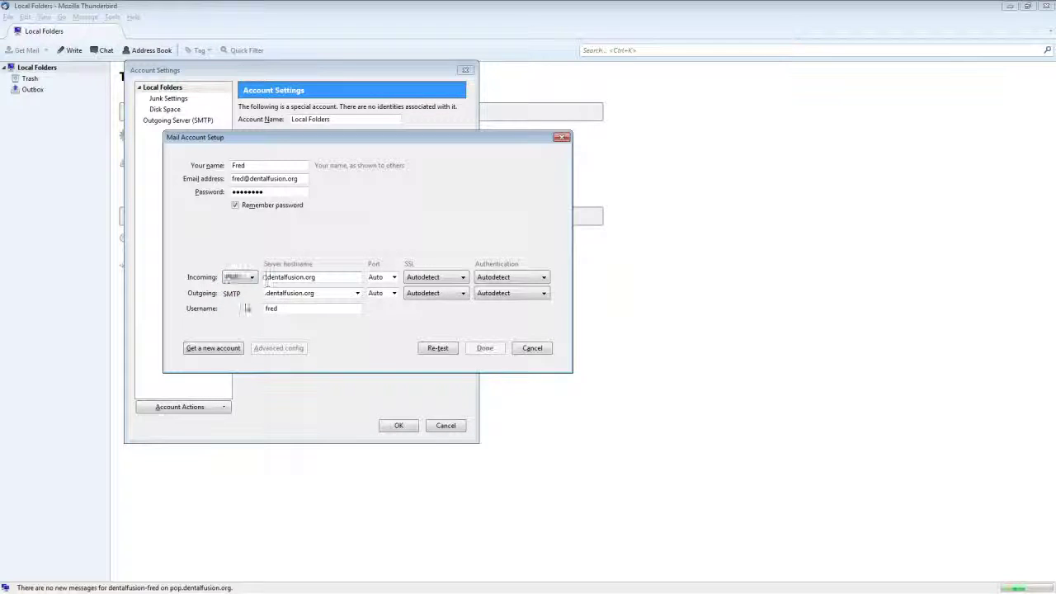
{"action": "type", "text": "p"}
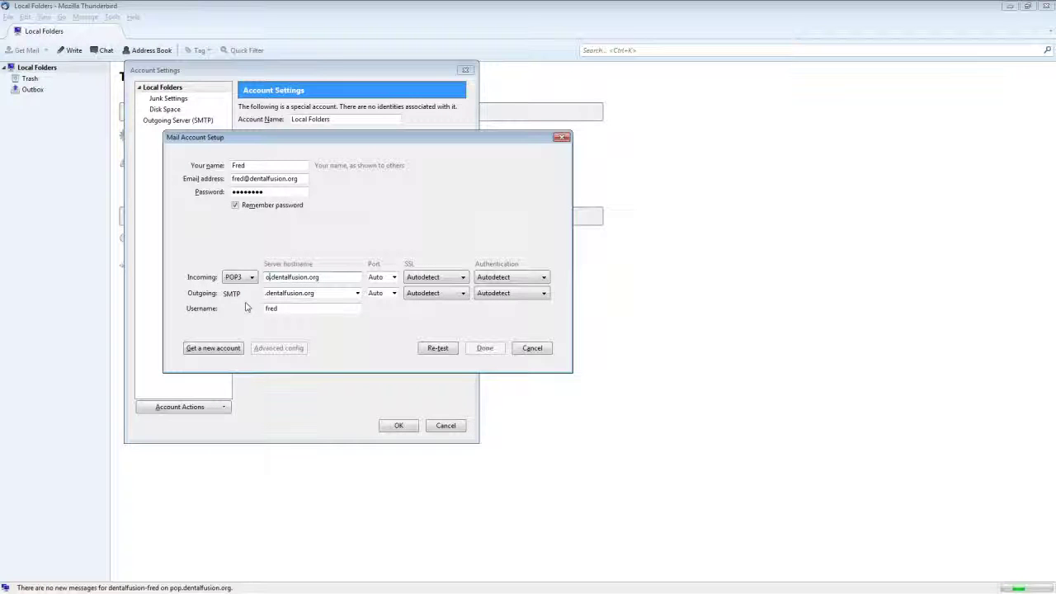
{"action": "type", "text": "op"}
{"action": "key", "text": "Tab"}
{"action": "key", "text": "Tab"}
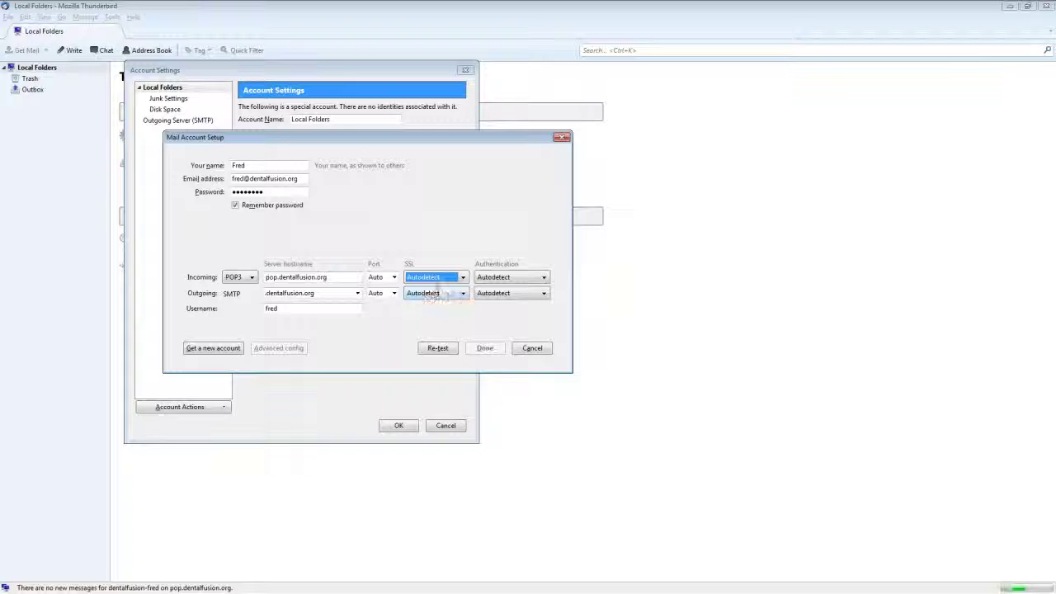
{"action": "key", "text": "Down"}
{"action": "key", "text": "Tab"}
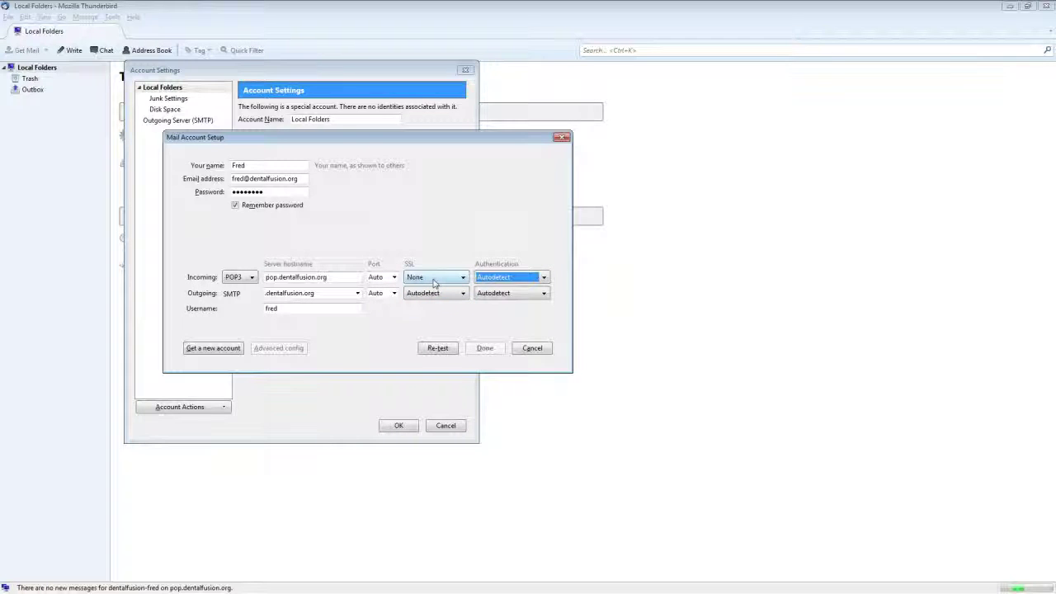
- Set outgoing to smtp.dentalfusion.org with SSL None, complete the full login username, and re-test
{"action": "key", "text": "Tab"}
{"action": "key", "text": "Home"}
{"action": "type", "text": "smtp"}
{"action": "key", "text": "Tab"}
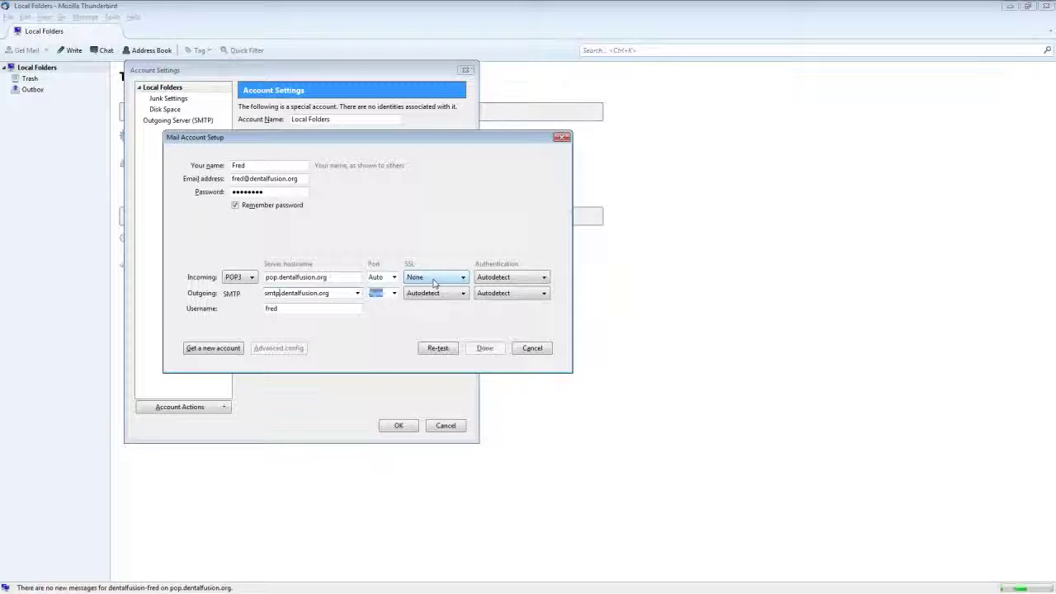
{"action": "key", "text": "Tab"}
{"action": "key", "text": "Down"}
{"action": "key", "text": "Tab"}
{"action": "key", "text": "Tab"}
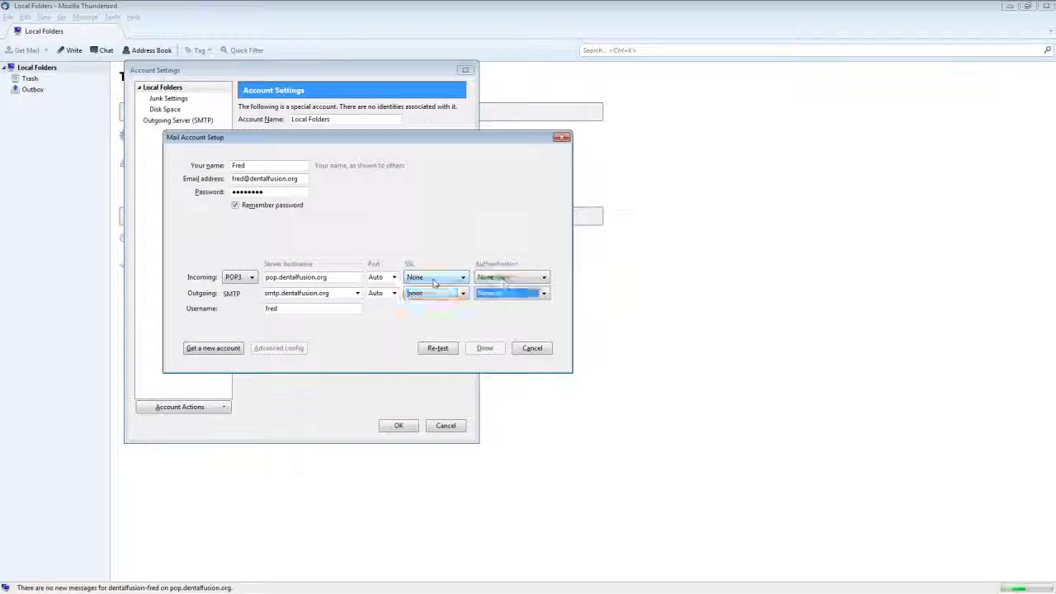
{"action": "key", "text": "Home"}
{"action": "type", "text": "dentalfusion"}
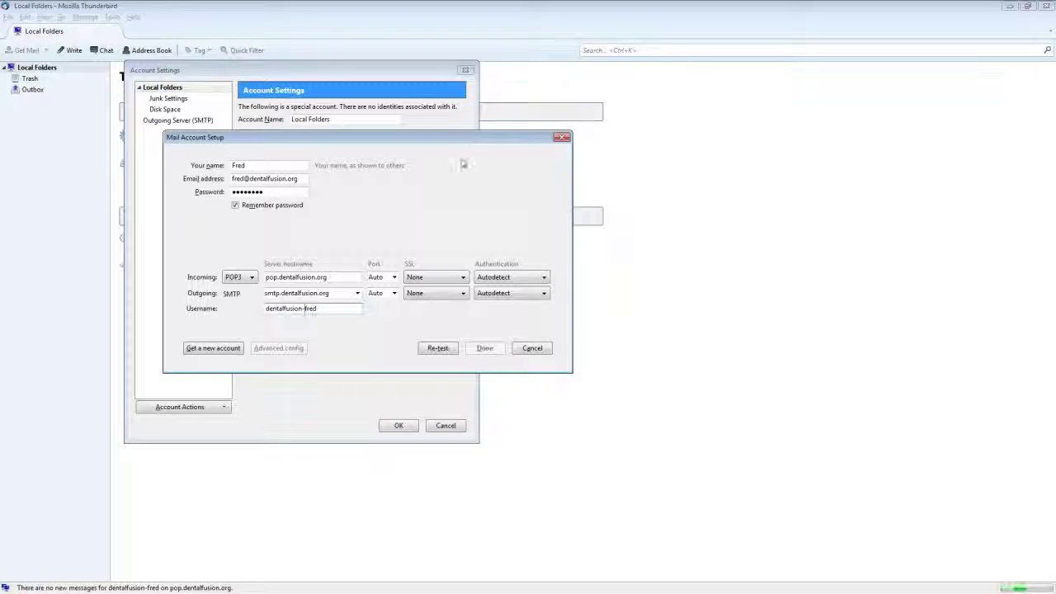
{"action": "left_click", "coordinate": [437, 349]}
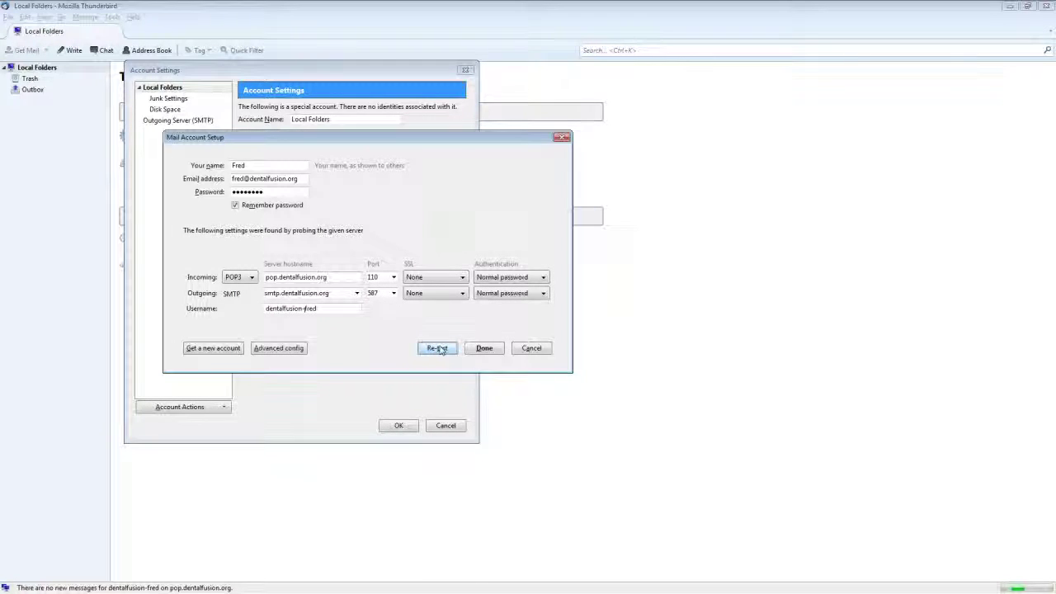
- Accept the detected settings, acknowledge the unencrypted-connection risk, and close Account Settings with OK
{"action": "left_click", "coordinate": [484, 348]}
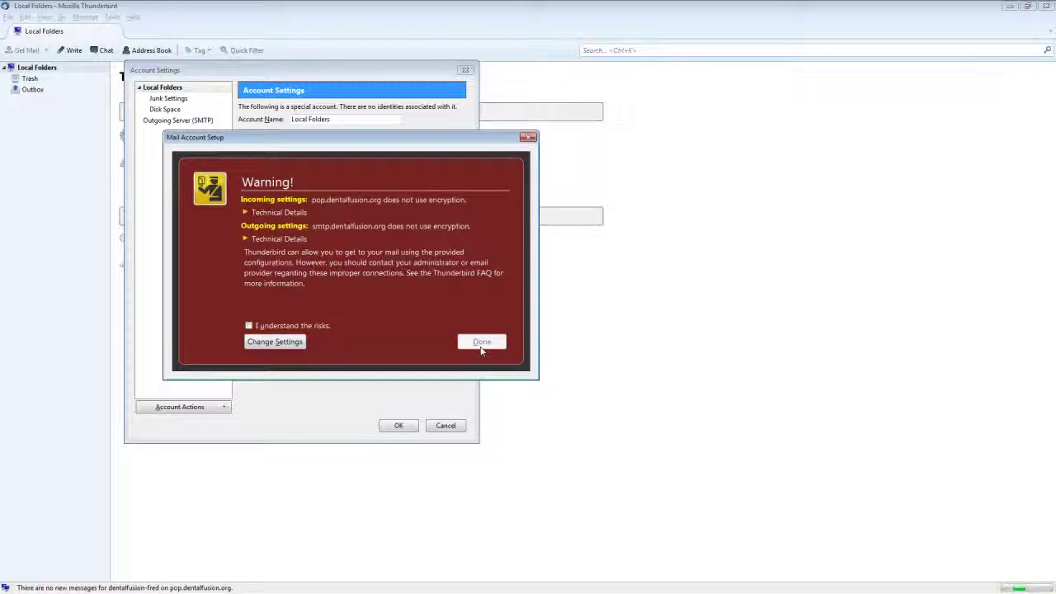
{"action": "left_click", "coordinate": [248, 326]}
{"action": "left_click", "coordinate": [482, 345]}
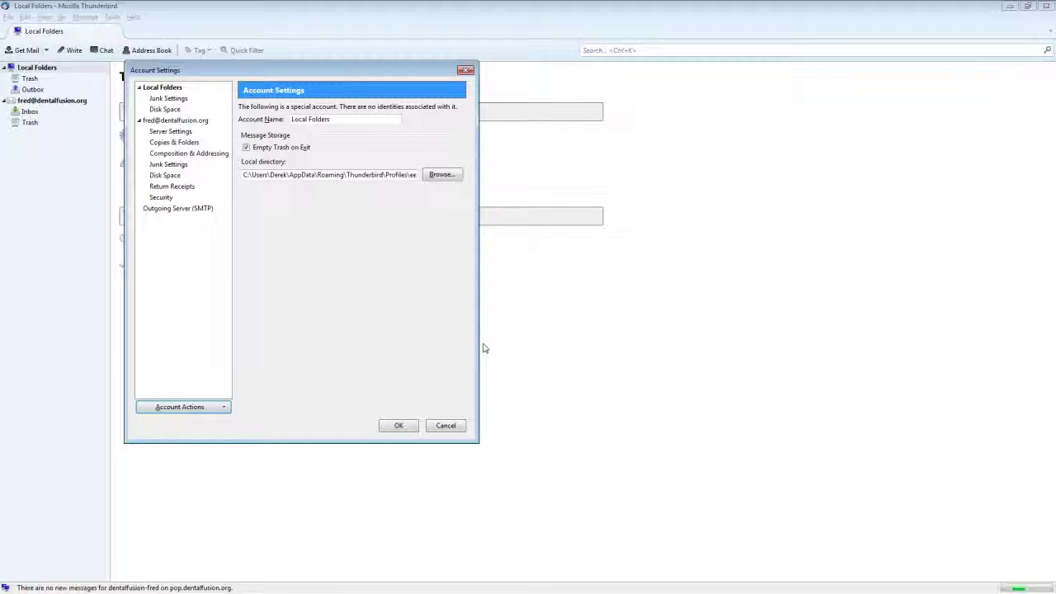
{"action": "left_click", "coordinate": [399, 426]}
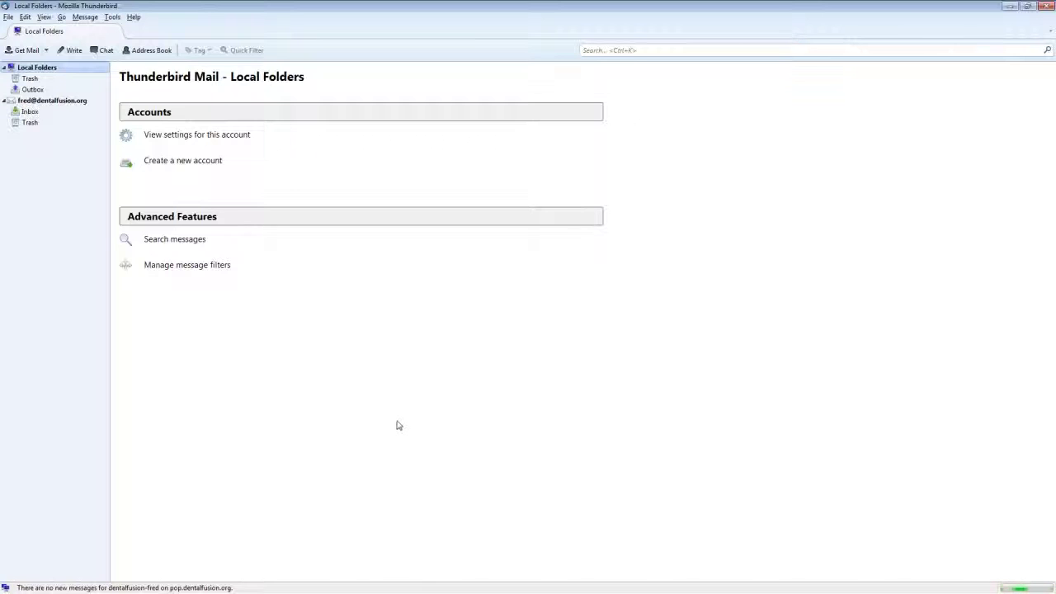
- Send a message with subject and body 'test' to the account's own address, then fetch new mail
{"action": "left_click", "coordinate": [73, 101]}
{"action": "left_click", "coordinate": [170, 164]}
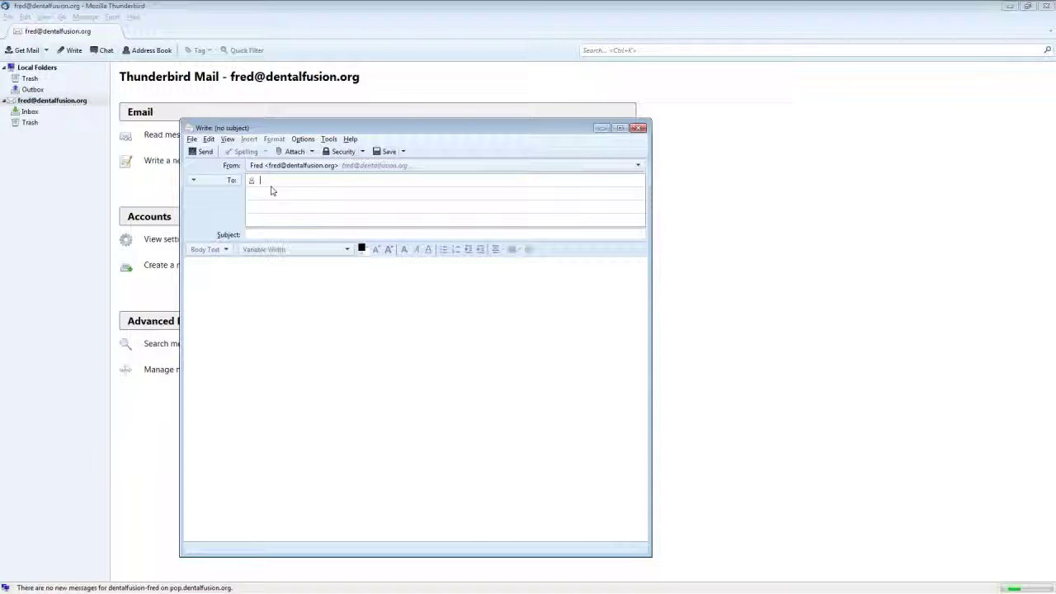
{"action": "type", "text": "fred"}
{"action": "key", "text": "Return"}
{"action": "left_click", "coordinate": [256, 235]}
{"action": "type", "text": "test"}
{"action": "left_click", "coordinate": [242, 273]}
{"action": "type", "text": "test"}
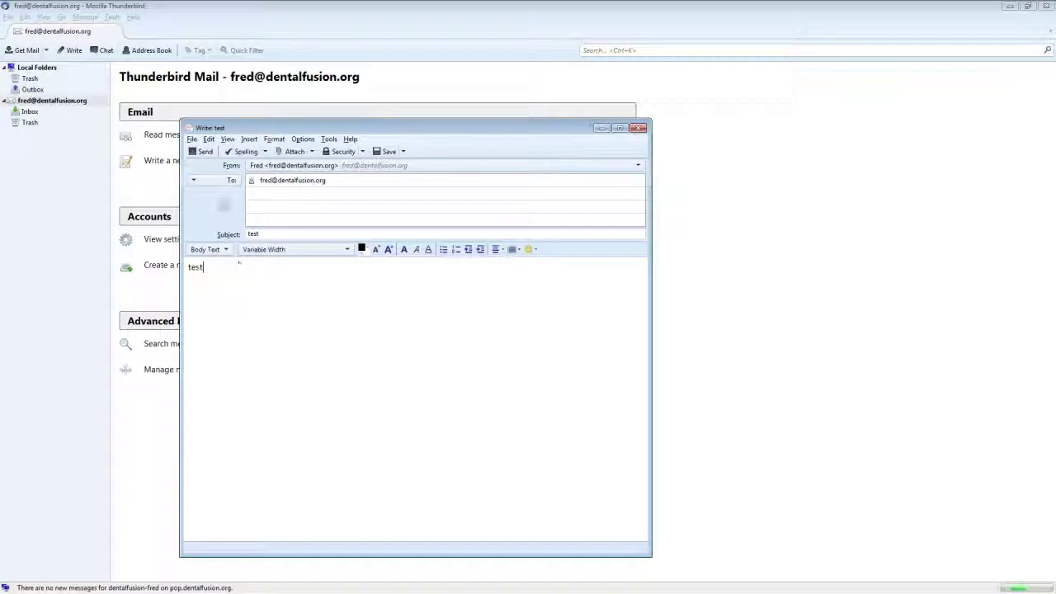
{"action": "left_click", "coordinate": [200, 151]}
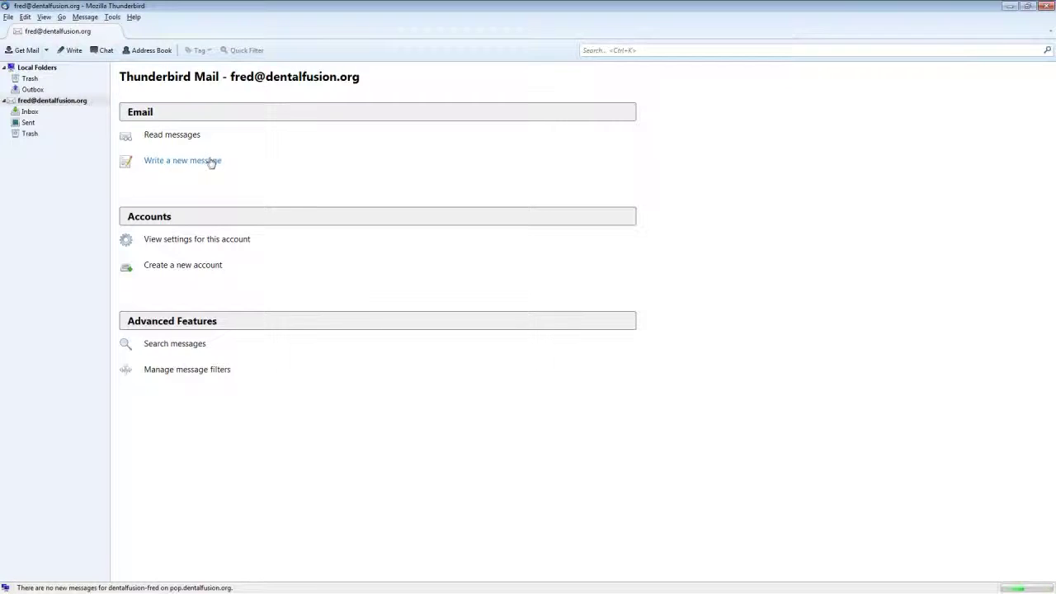
{"action": "left_click", "coordinate": [28, 51]}
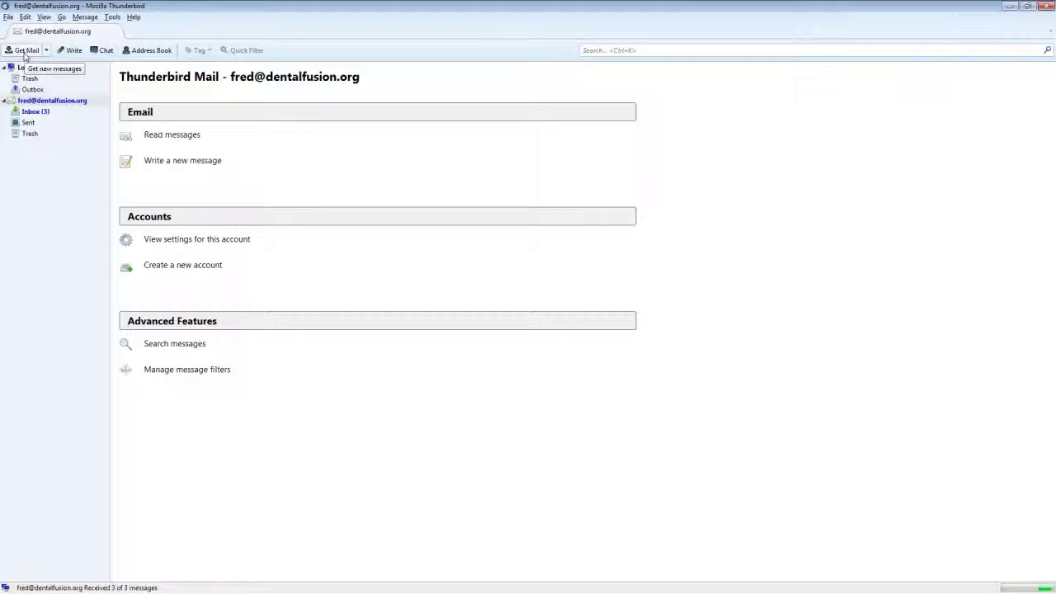
- Open the Inbox, preview the newest 'test' message, and start a new message with Ctrl+N
{"action": "left_click", "coordinate": [35, 110]}
{"action": "left_click", "coordinate": [165, 118]}
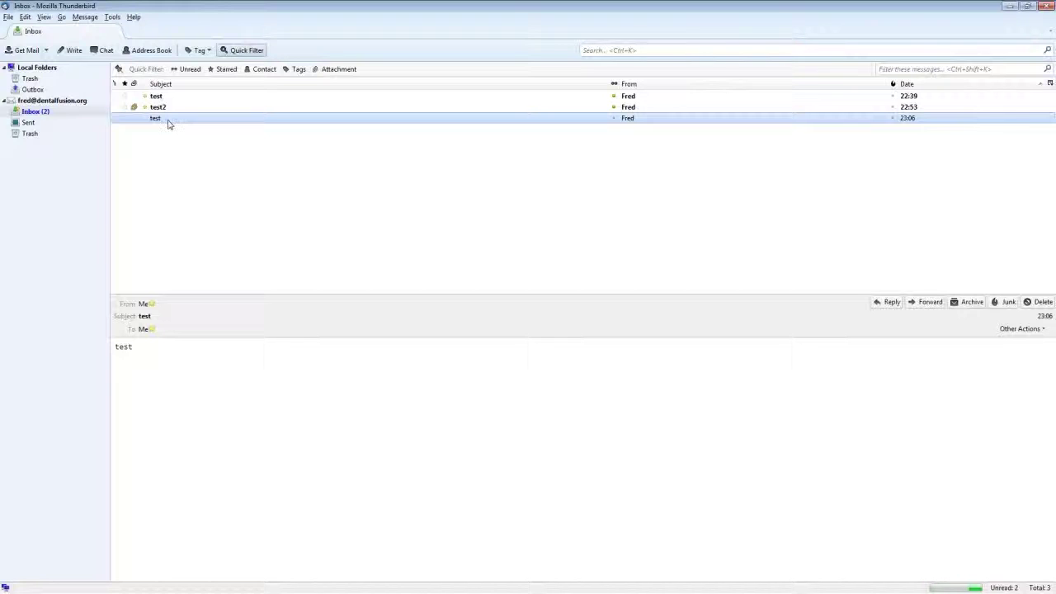
{"action": "key", "text": "ctrl"}
{"action": "key", "text": "ctrl+n"}
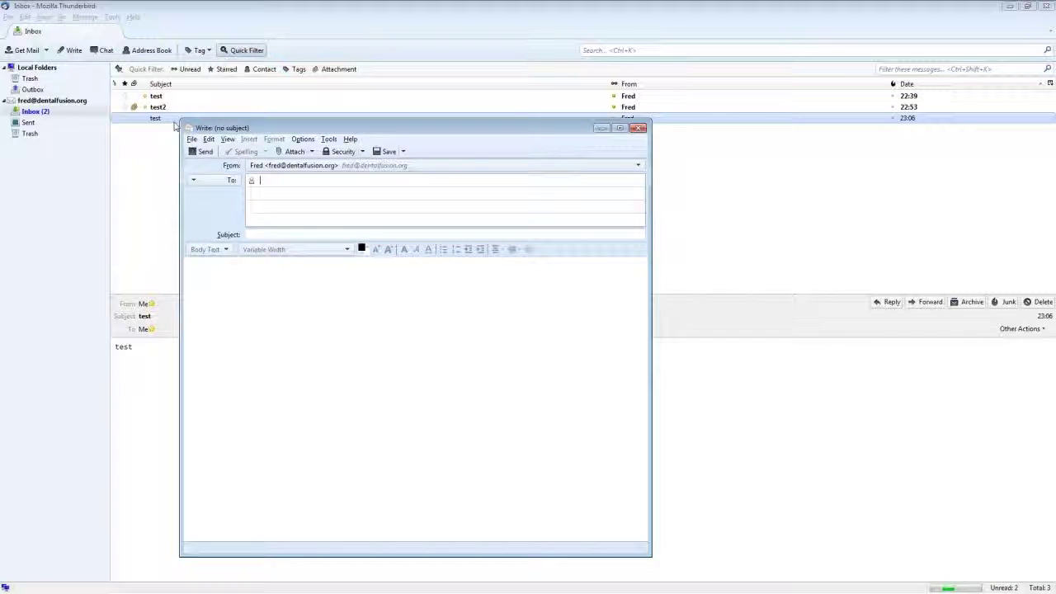
- Address the message to the account's own address and attach dfo_logo_200x75.gif from the Desktop
{"action": "type", "text": "fred"}
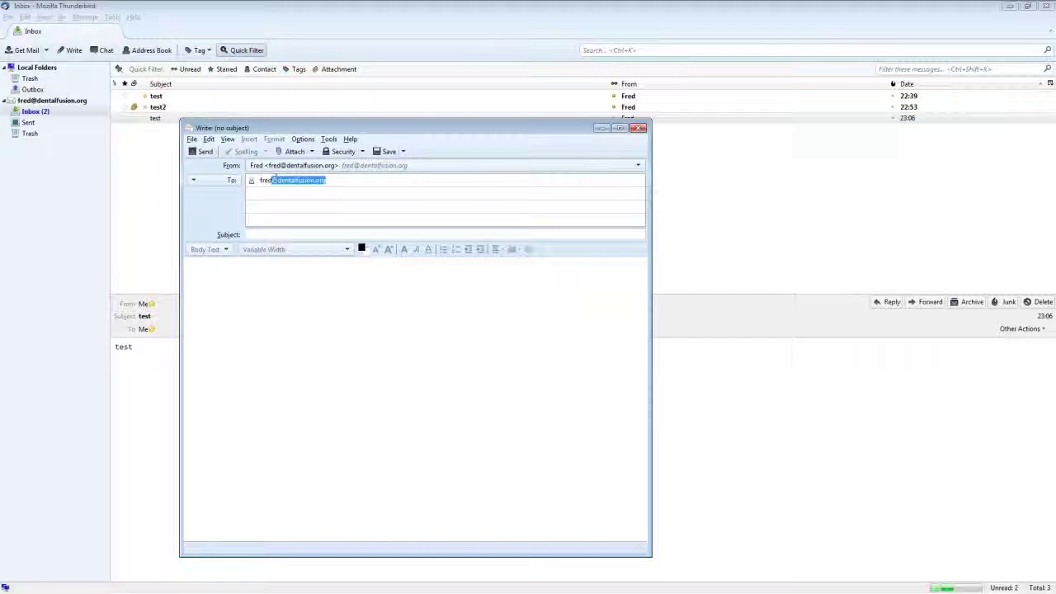
{"action": "left_click", "coordinate": [288, 154]}
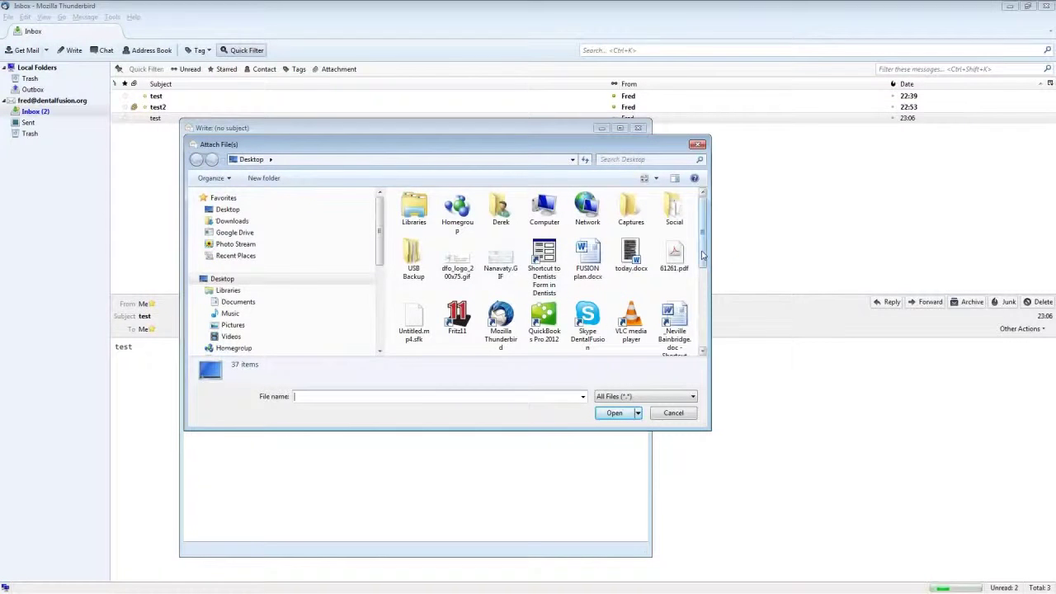
{"action": "scroll", "coordinate": [693, 308], "scroll_direction": "down", "scroll_amount": 3}
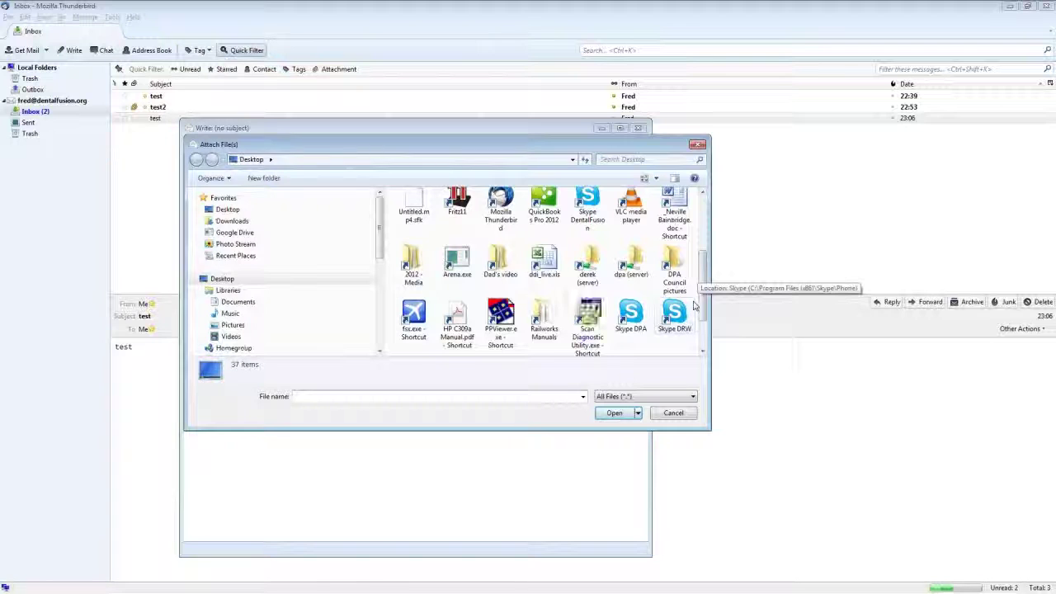
{"action": "scroll", "coordinate": [701, 306], "scroll_direction": "up", "scroll_amount": 3}
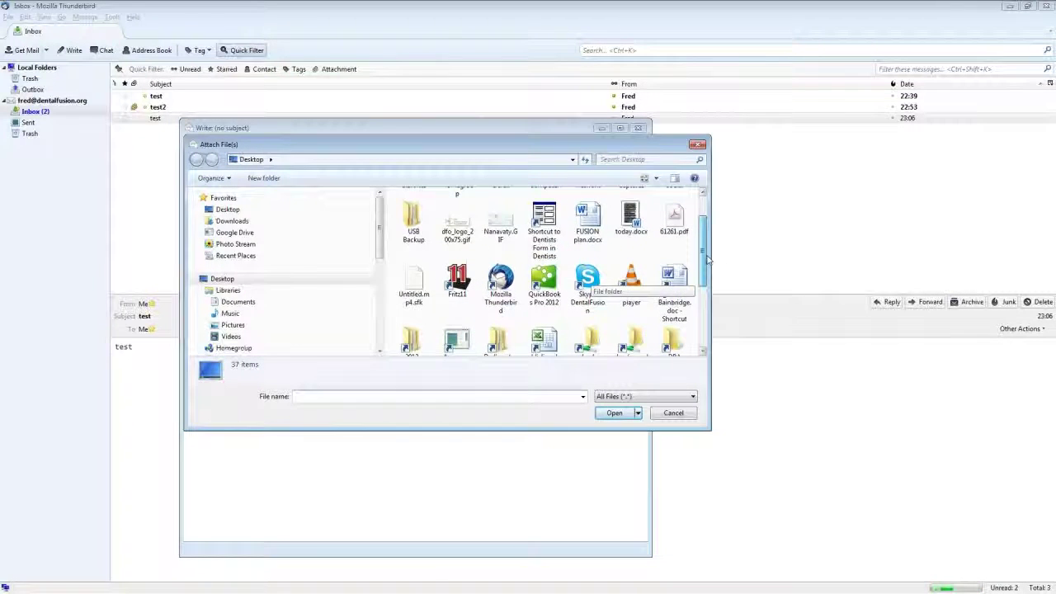
{"action": "left_click", "coordinate": [459, 235]}
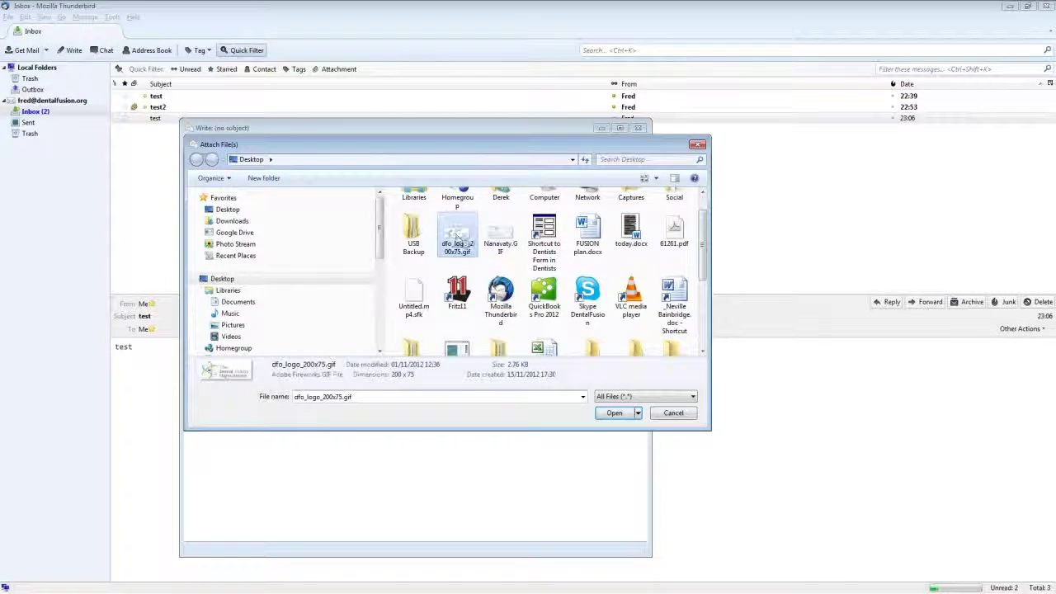
{"action": "left_click", "coordinate": [615, 413]}
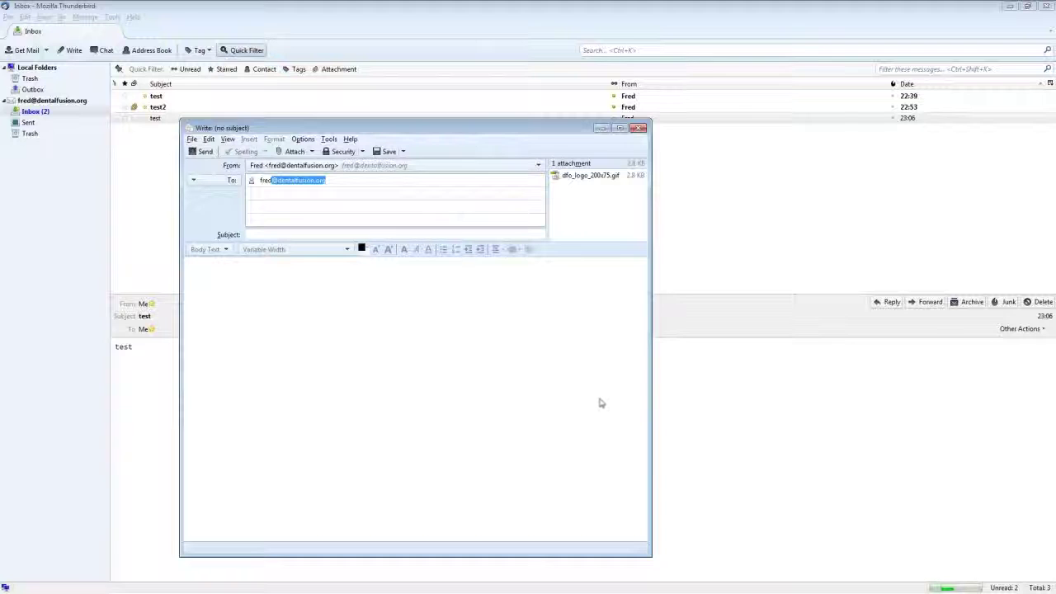
- Type 'Check out our new Web site.' in the body and select 'Web site'
{"action": "left_click", "coordinate": [384, 290]}
{"action": "type", "text": "Check out"}
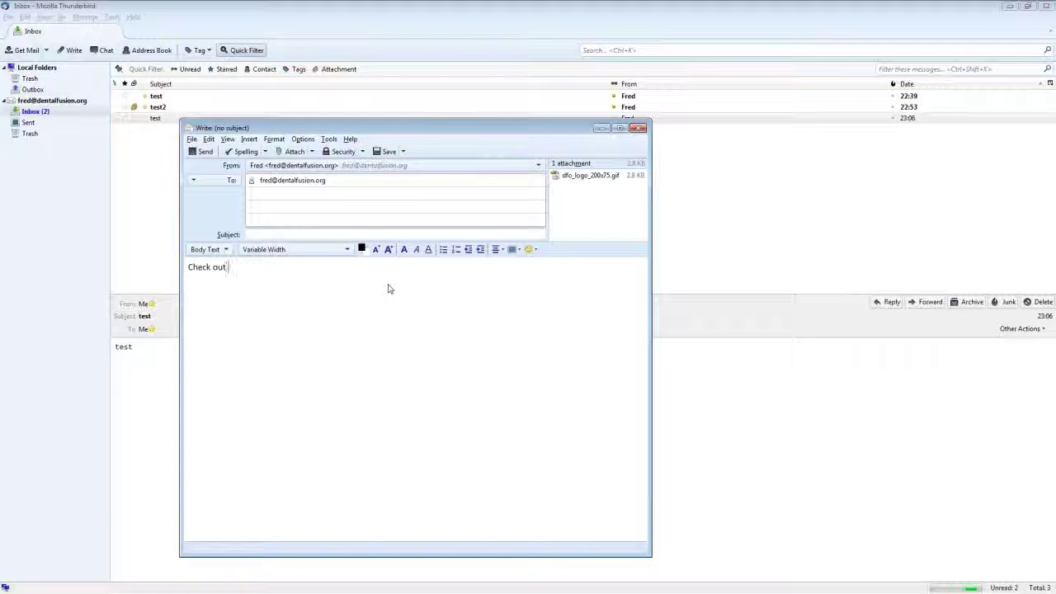
{"action": "type", "text": " our new Web site."}
{"action": "key", "text": "shift+Left"}
{"action": "key", "text": "shift+Left"}
{"action": "key", "text": "shift+Left"}
{"action": "key", "text": "shift+Left"}
{"action": "key", "text": "shift+Left"}
{"action": "key", "text": "shift+Left"}
{"action": "key", "text": "shift+Left"}
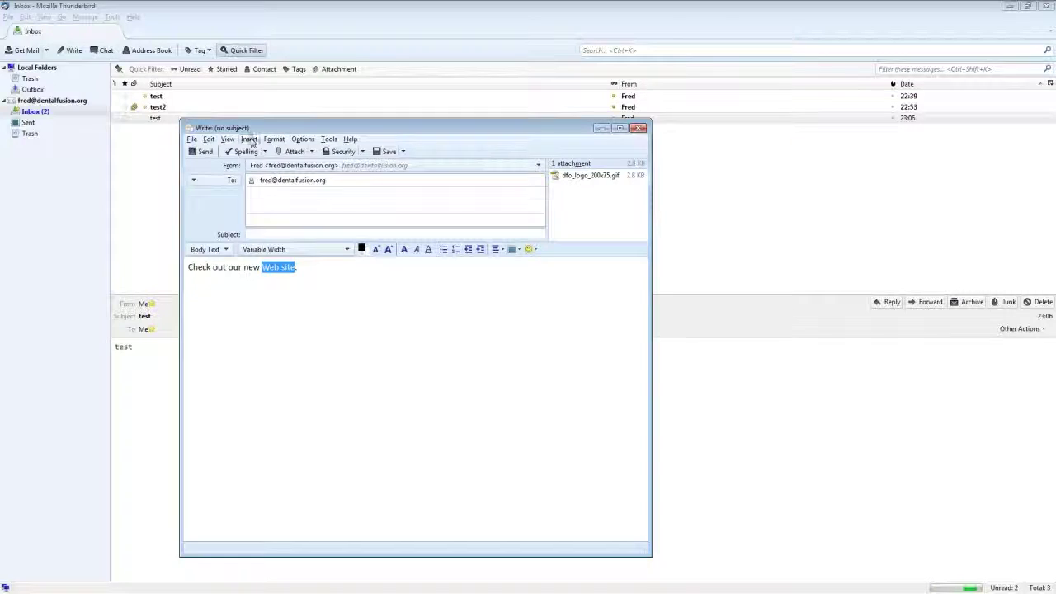
{"action": "left_click", "coordinate": [250, 140]}
{"action": "left_click", "coordinate": [263, 177]}
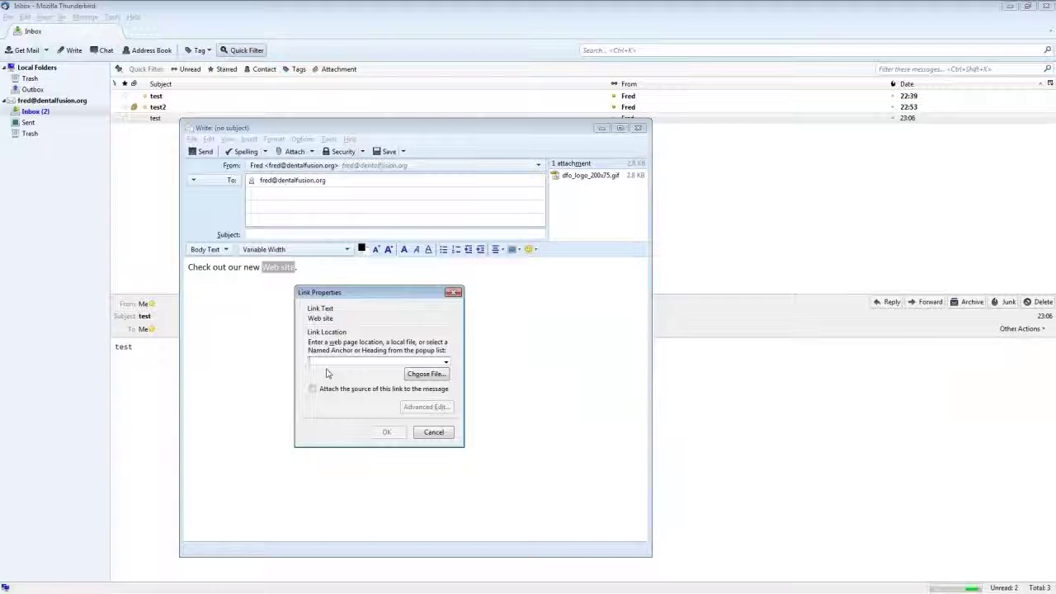
{"action": "type", "text": "http:/"}
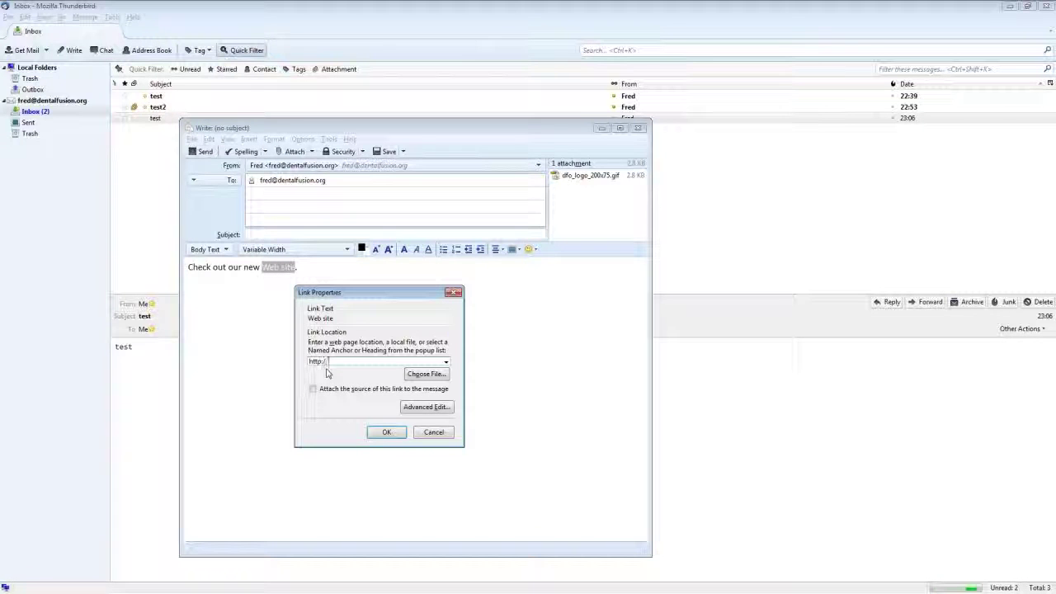
{"action": "type", "text": "/www.dentalfusion.org"}
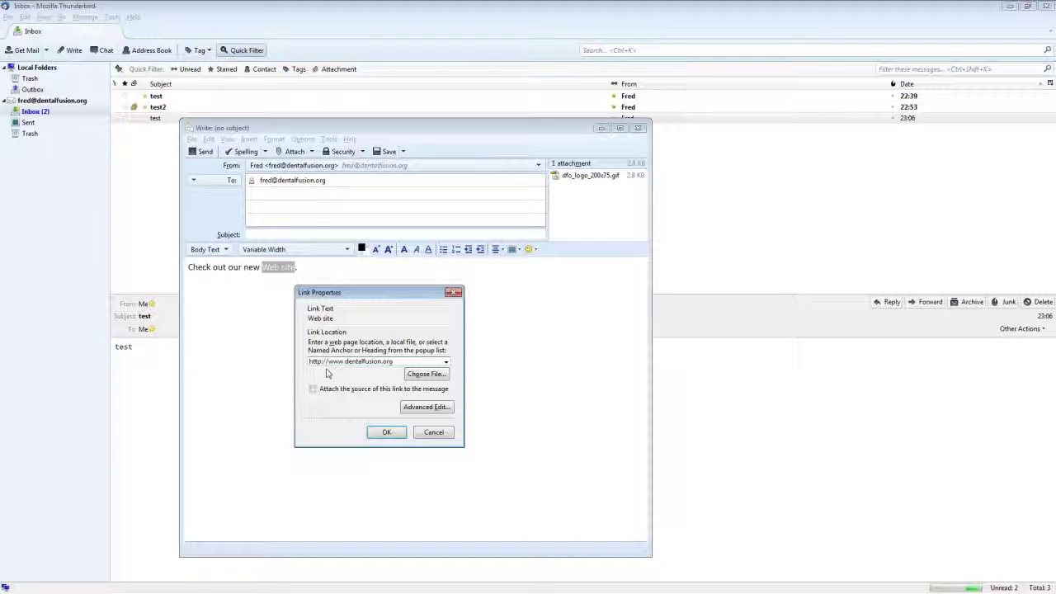
{"action": "left_click", "coordinate": [385, 432]}
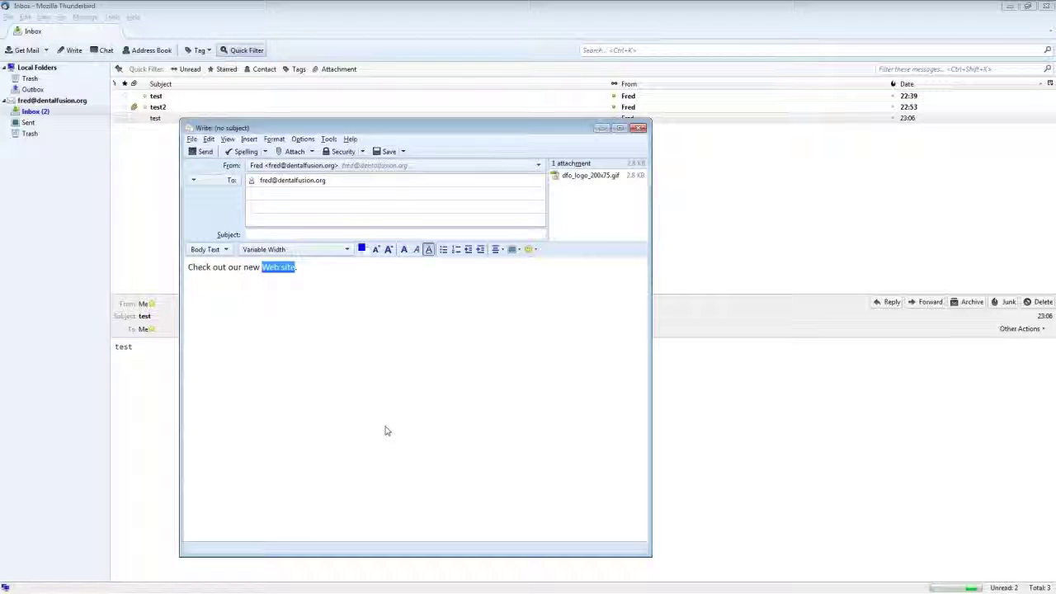
{"action": "left_click", "coordinate": [273, 235]}
{"action": "type", "text": "test"}
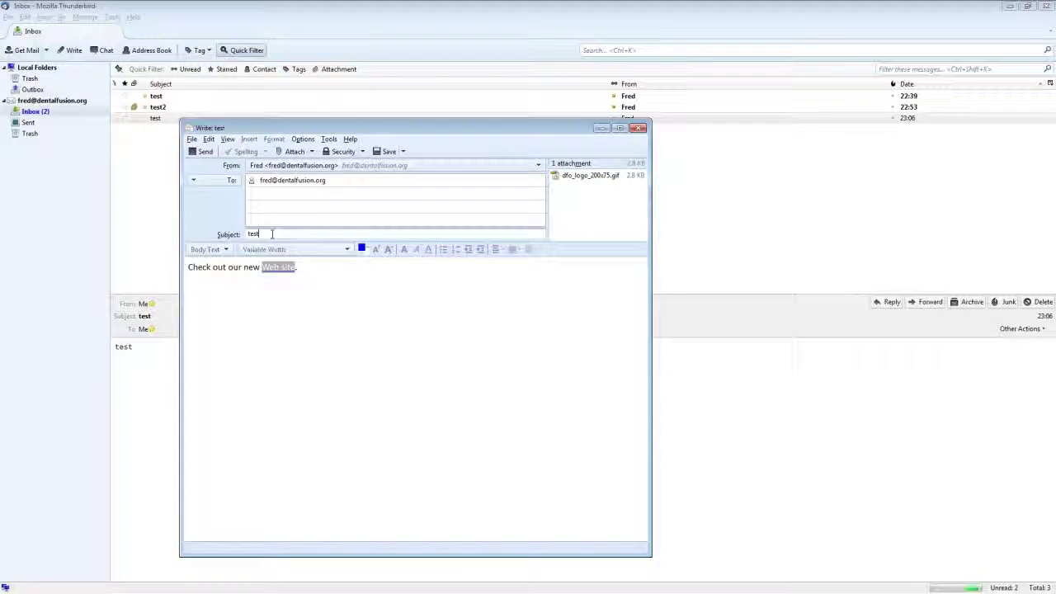
{"action": "type", "text": "2"}
- Send the 'test2' message with its attachment and web link
{"action": "left_click", "coordinate": [203, 151]}
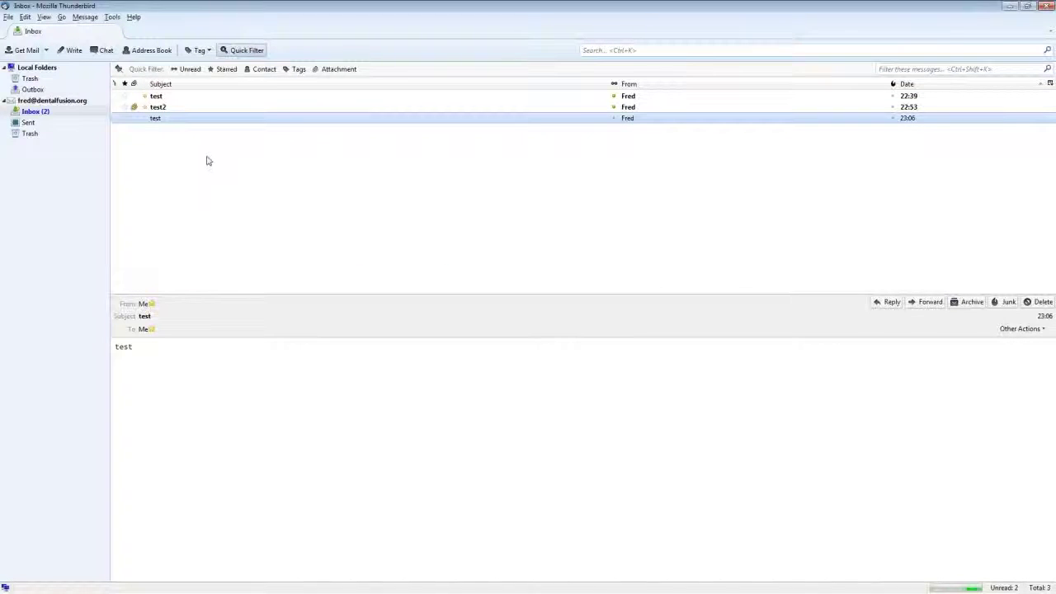